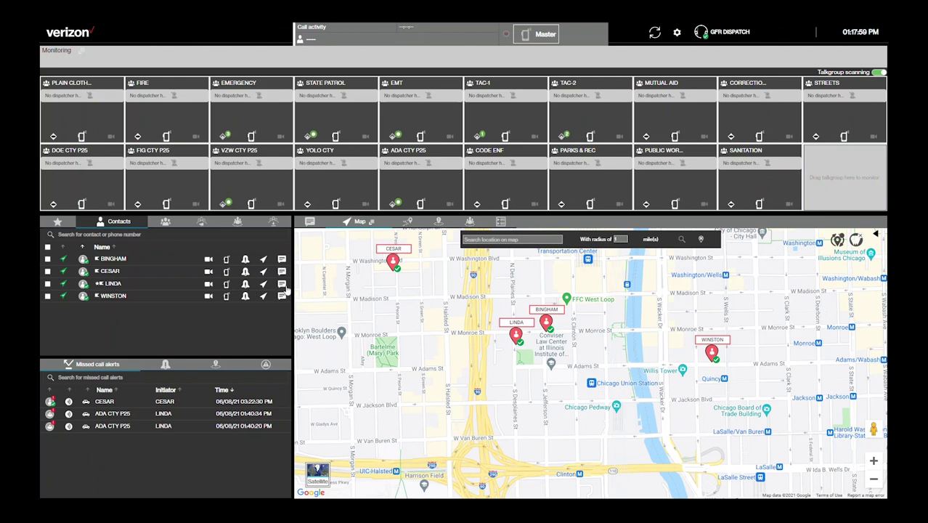
# Open LINDA's message thread and choose Attach video from the paperclip menu
pyautogui.click(281, 284)
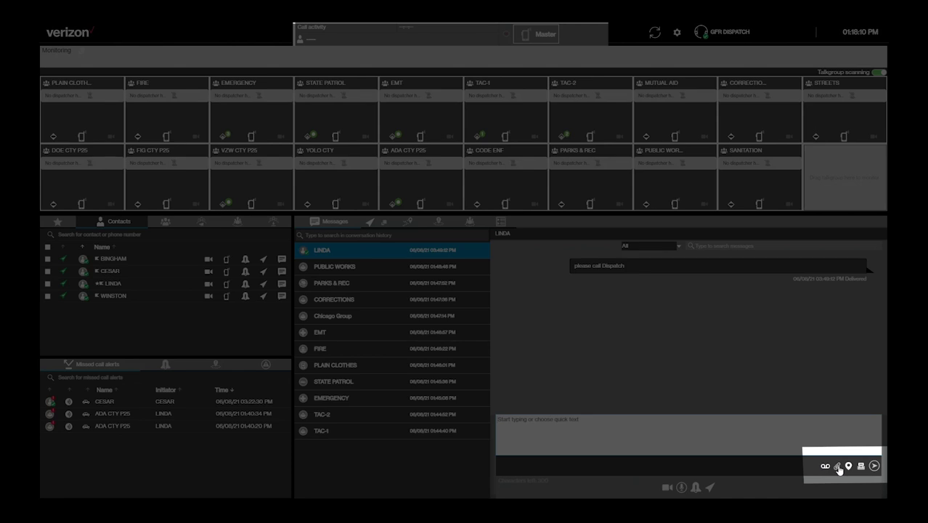
pyautogui.click(837, 467)
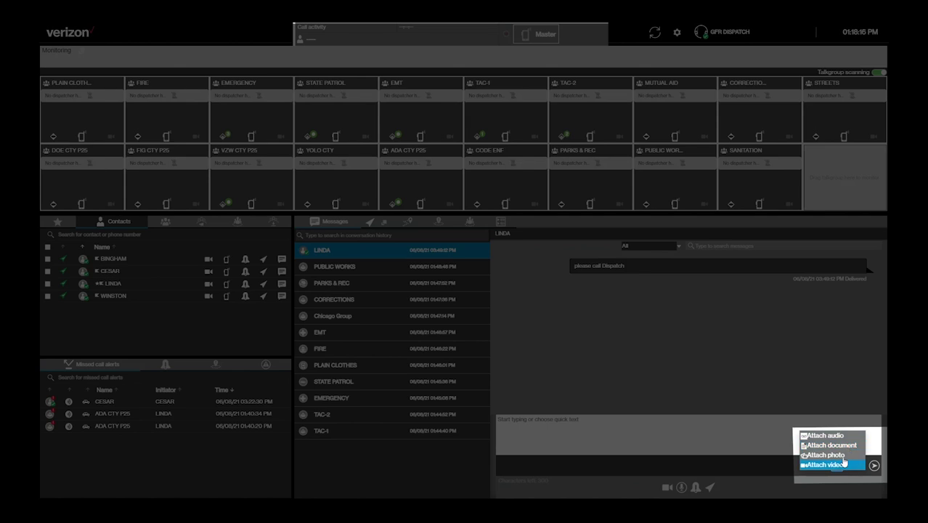
pyautogui.click(835, 465)
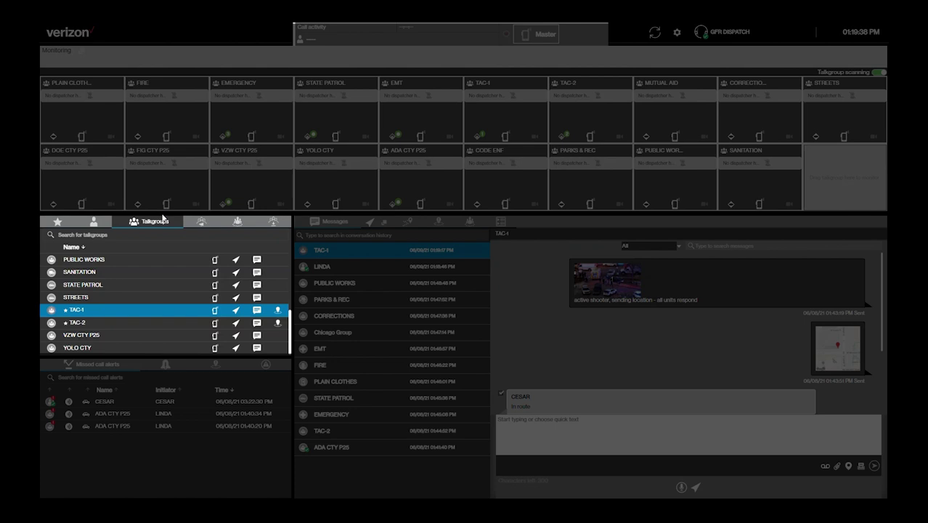
# Browse the Broadcast, area and My talkgroups lists, return to all talkgroups, and open TAC-1
pyautogui.click(203, 221)
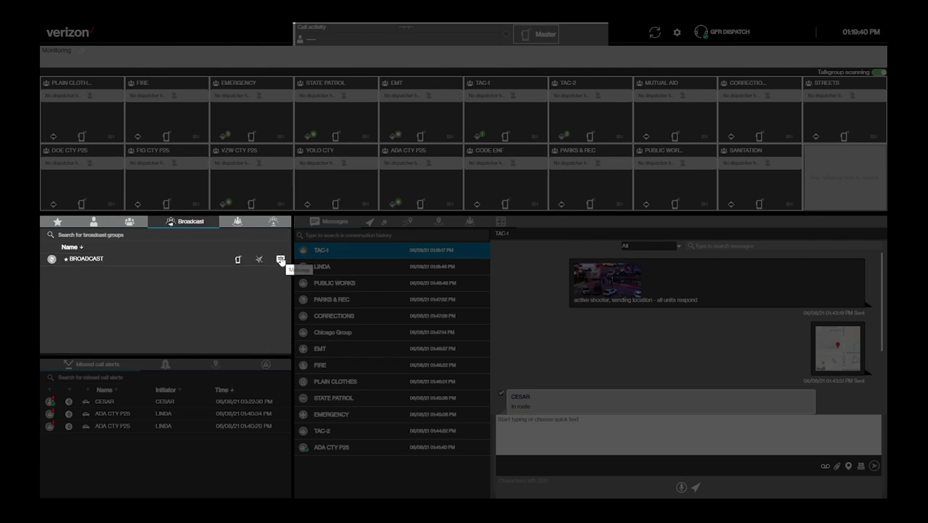
pyautogui.click(234, 221)
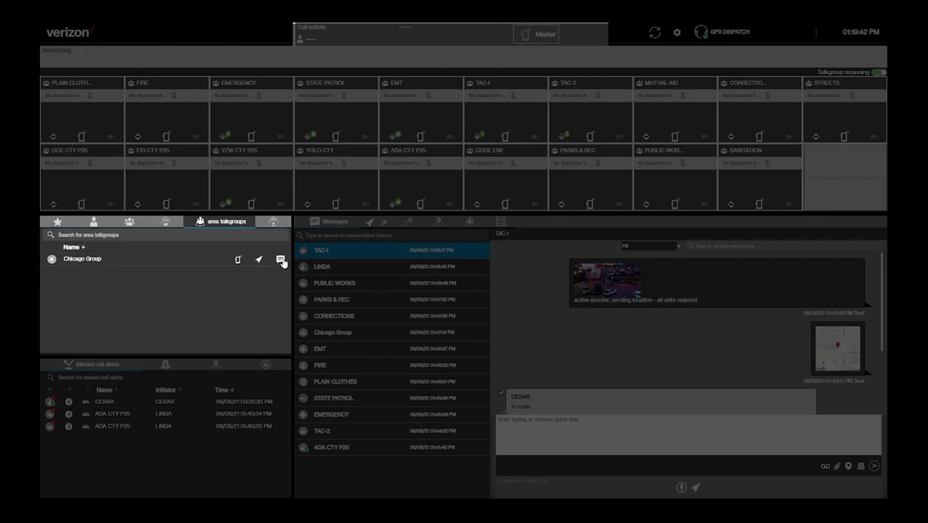
pyautogui.click(273, 222)
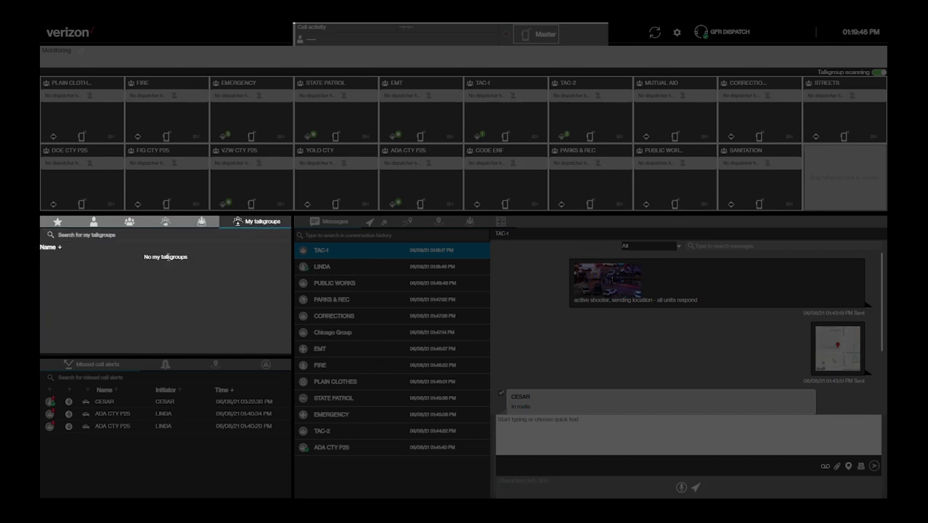
pyautogui.click(128, 225)
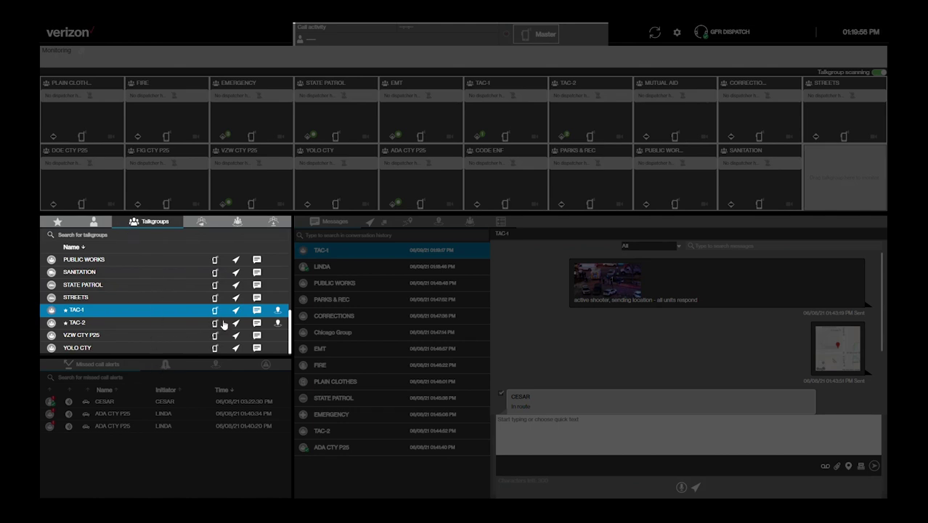
pyautogui.click(257, 310)
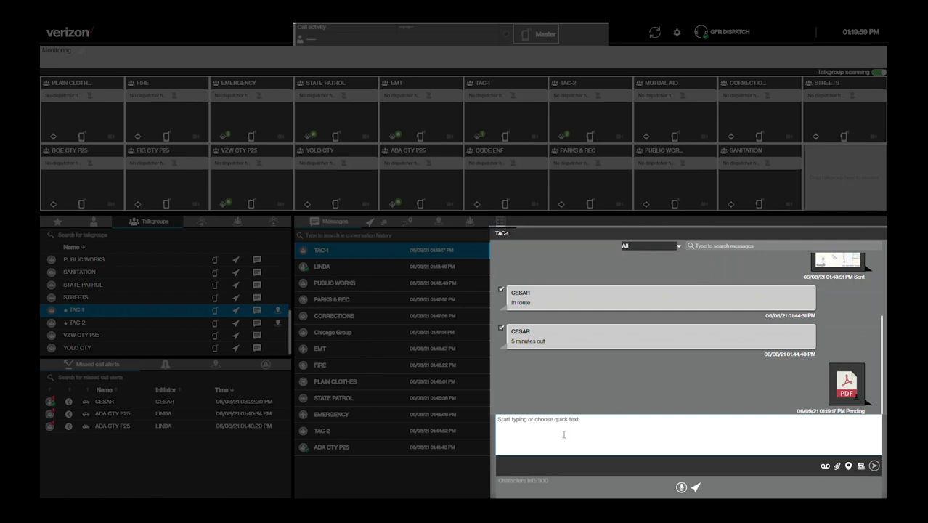
# Send the text 'all units respond' to the TAC-1 talkgroup
pyautogui.write('all unit')
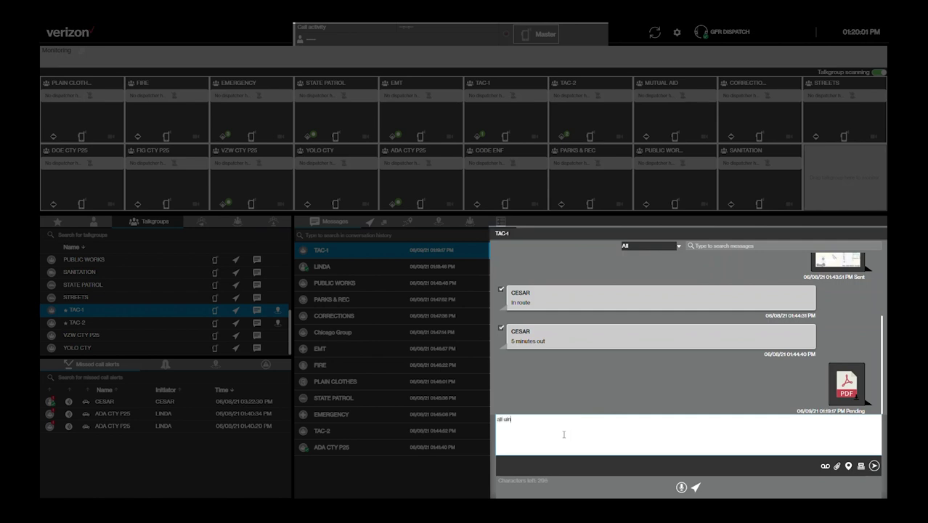
pyautogui.press('BackSpace')
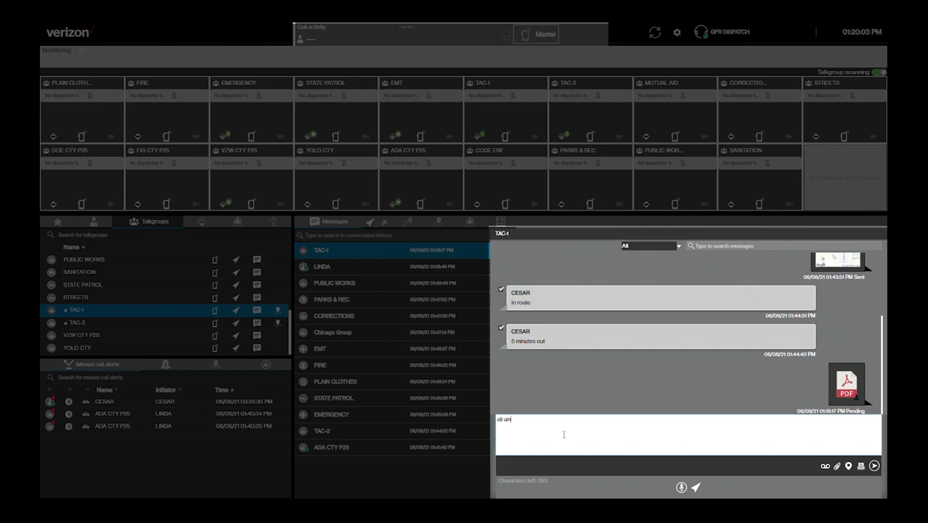
pyautogui.write('ts t')
pyautogui.write('espond')
pyautogui.click(874, 466)
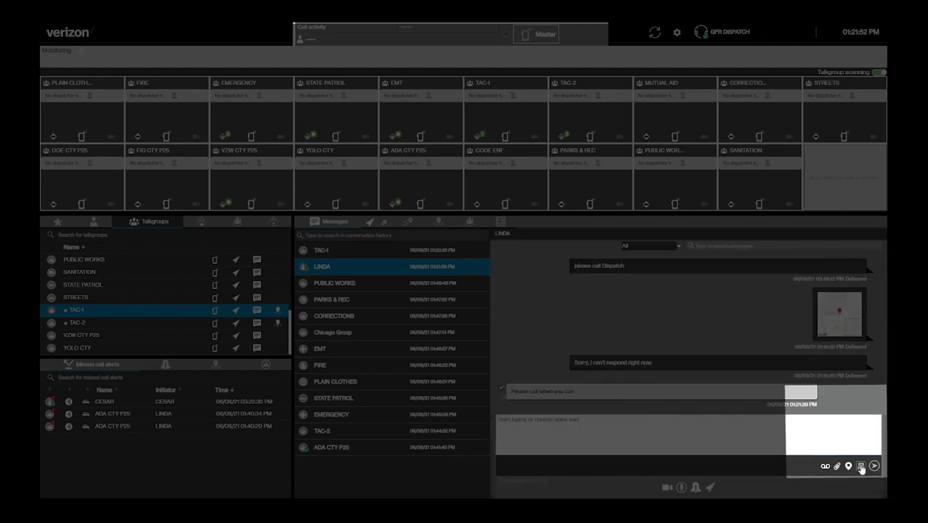
# Send LINDA the saved quick text 'call Dispatch 2'
pyautogui.click(861, 466)
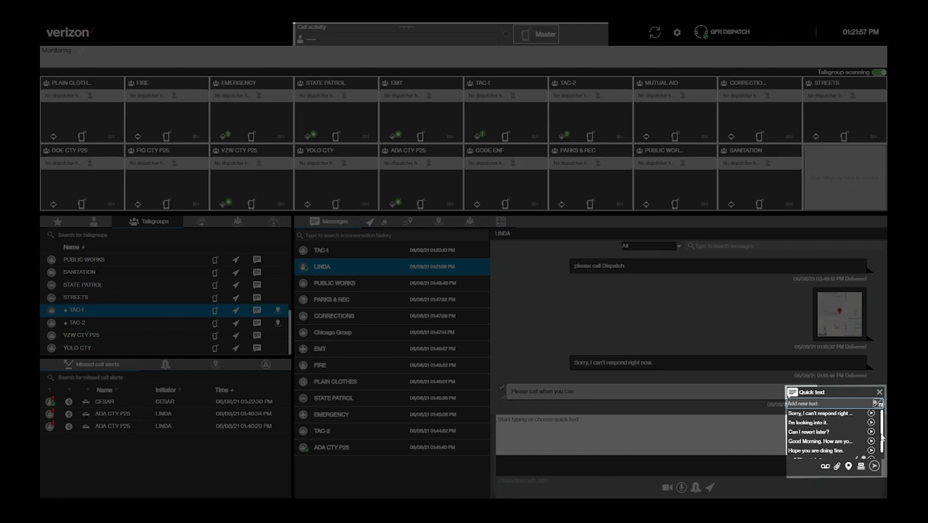
pyautogui.moveTo(880, 437); pyautogui.dragTo(880, 445)
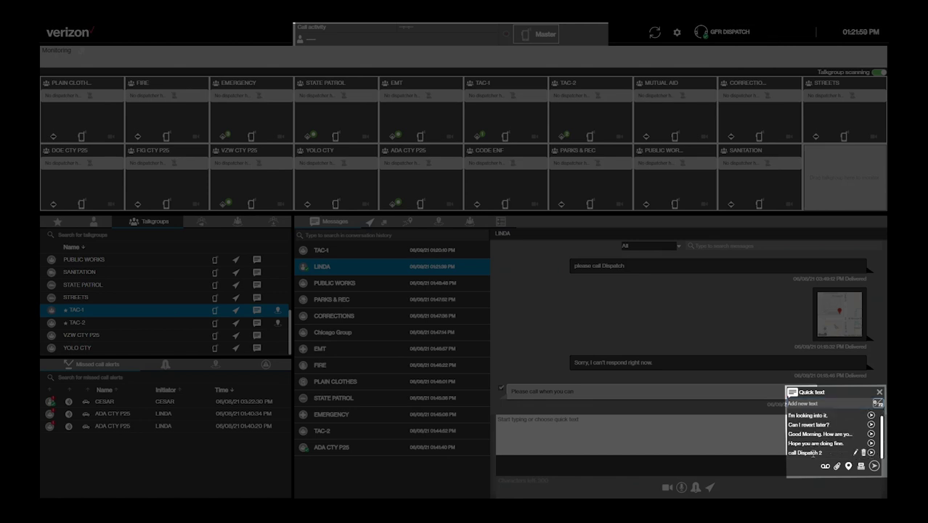
pyautogui.click(870, 452)
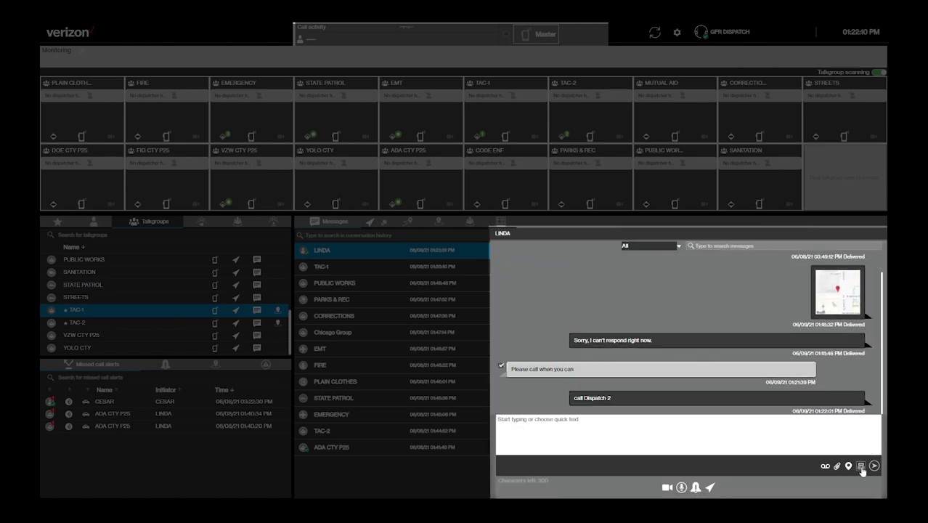
# Add 'going to lunch now' as a new quick text and send it to LINDA
pyautogui.write('going t')
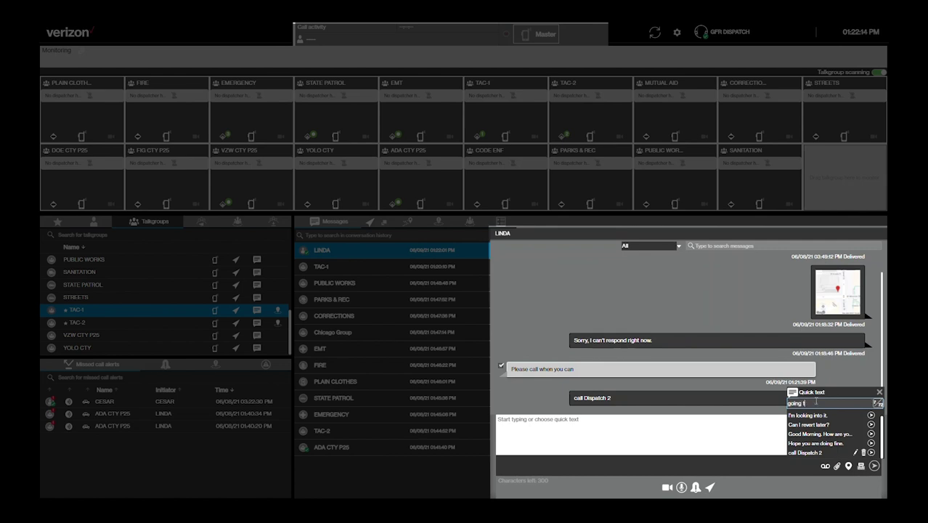
pyautogui.write('o lunch now')
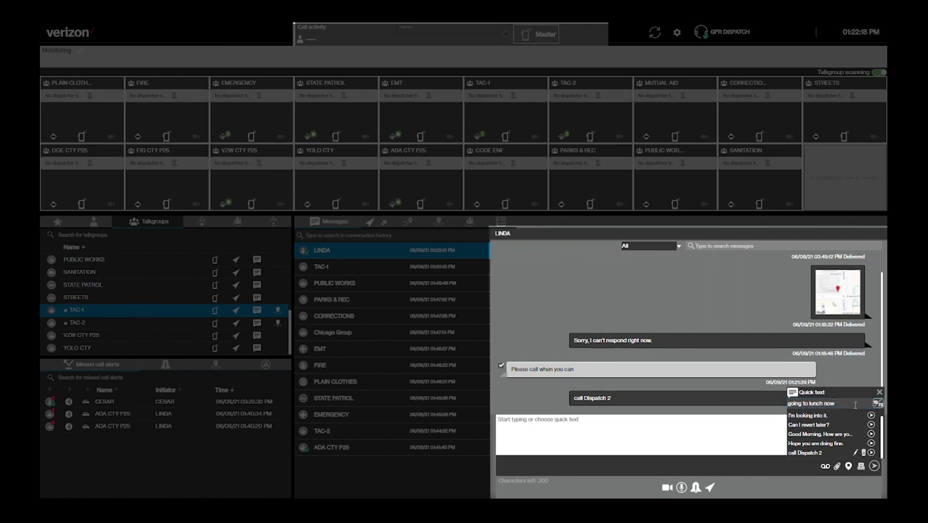
pyautogui.press('Return')
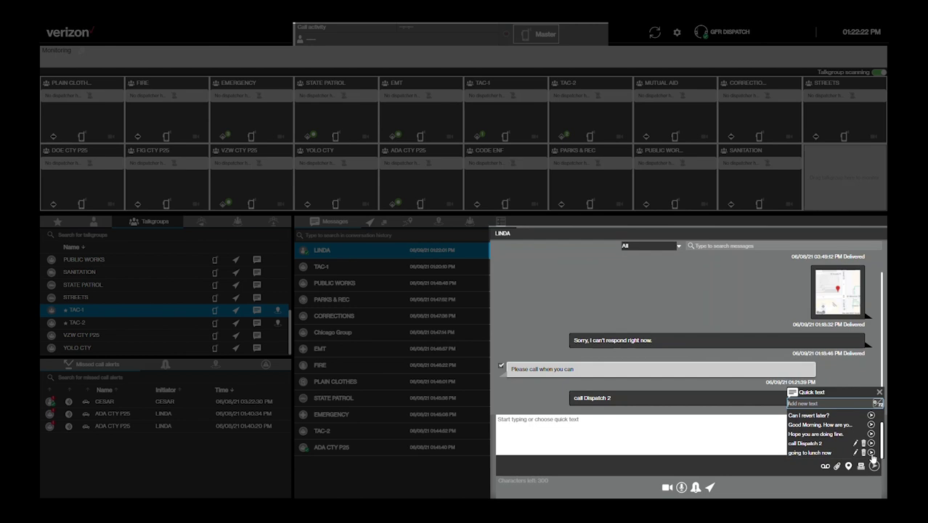
pyautogui.click(871, 451)
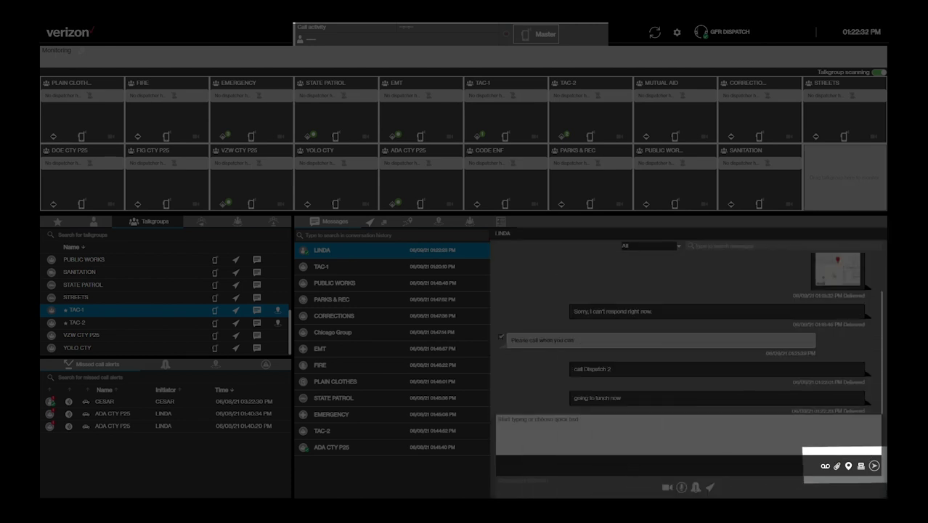
# Record a voice message, send it to LINDA, and play it back
pyautogui.click(823, 466)
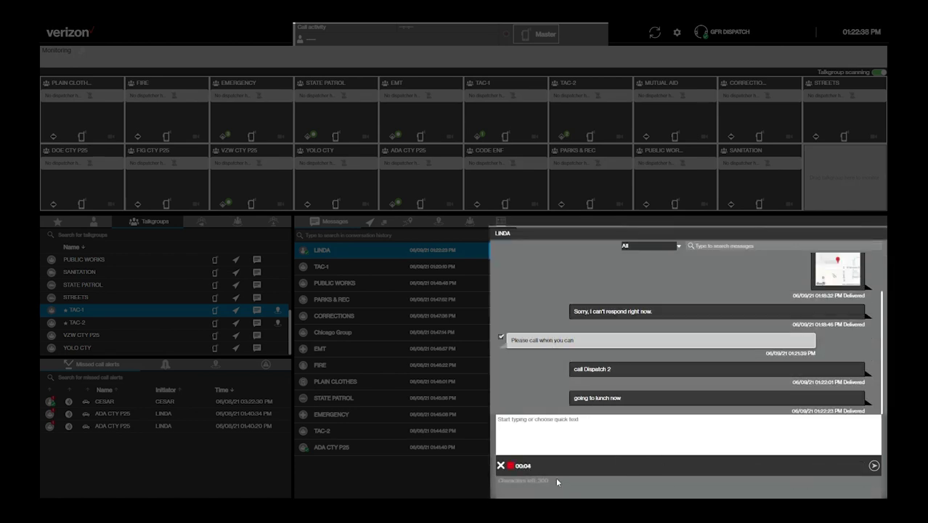
pyautogui.click(511, 467)
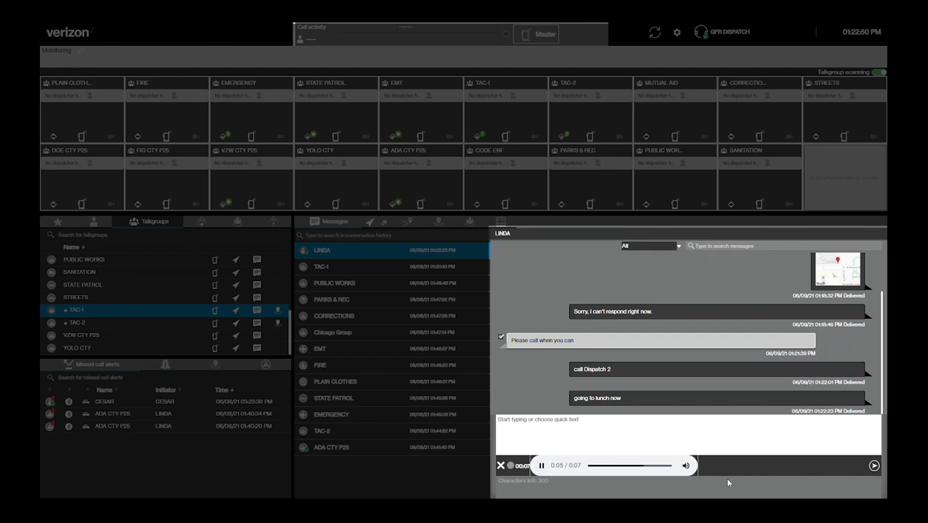
pyautogui.click(873, 466)
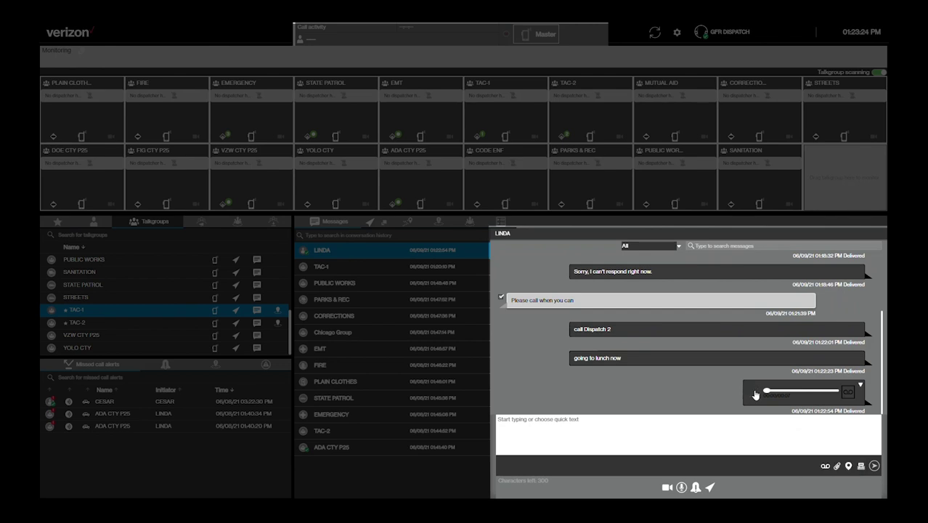
pyautogui.click(754, 394)
# Attach the APB West Loop 6-8-21 1337 PDF from Documents > Dispatch and send it
pyautogui.click(836, 465)
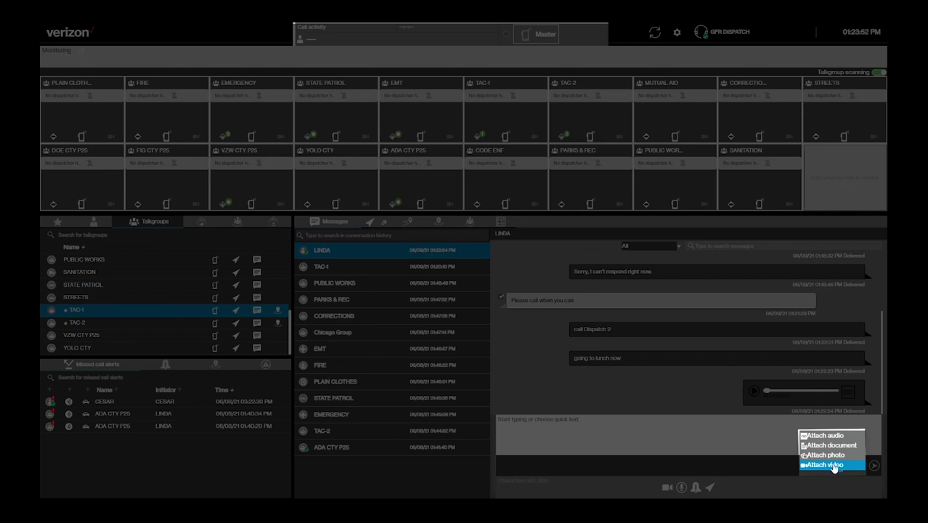
pyautogui.click(833, 436)
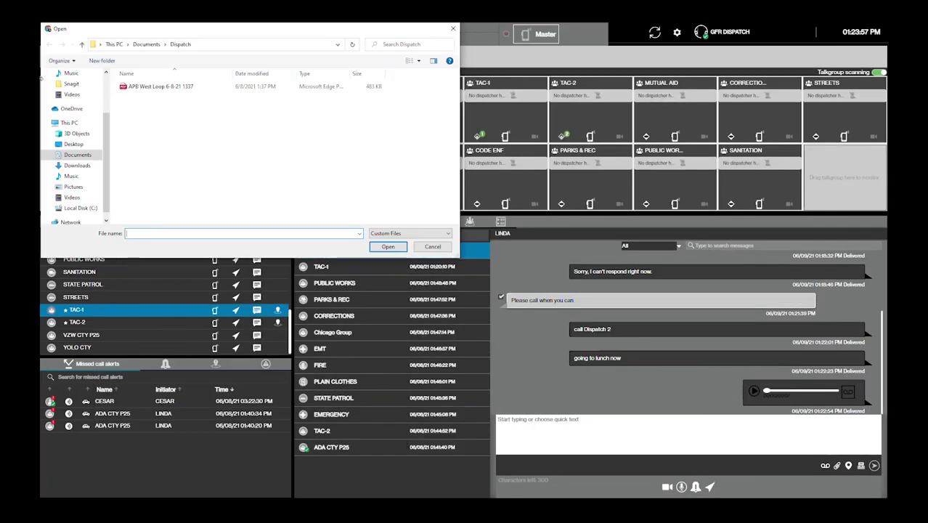
pyautogui.click(163, 90)
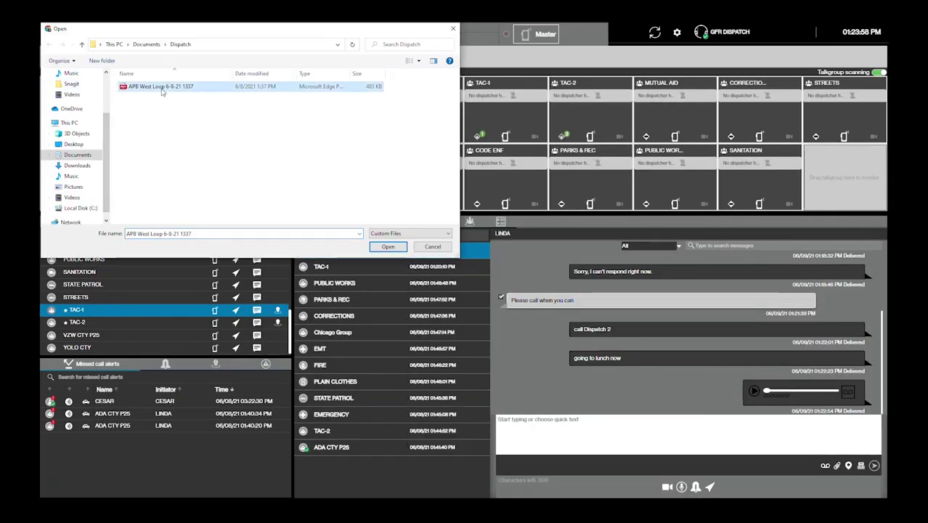
pyautogui.doubleClick(163, 87)
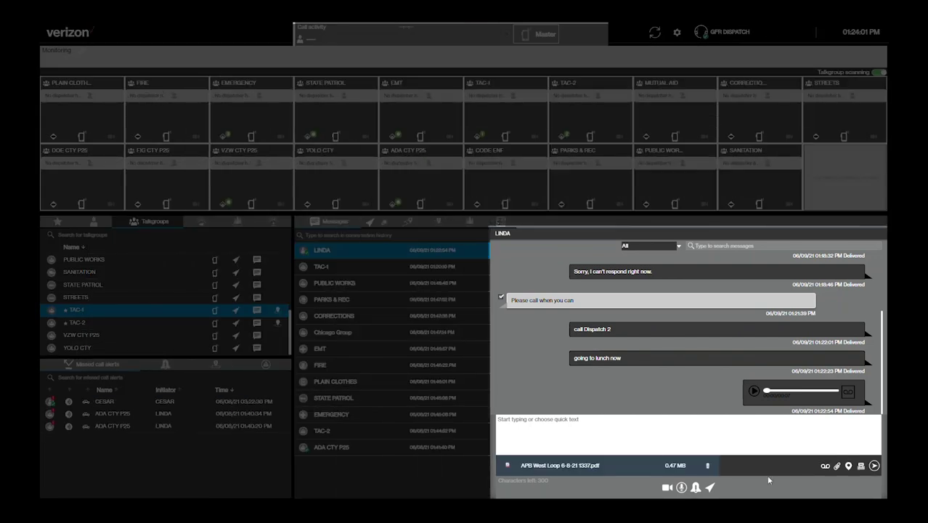
pyautogui.click(874, 468)
# Send the Accident Burr St picture from Pictures and view the photo enlarged
pyautogui.click(837, 466)
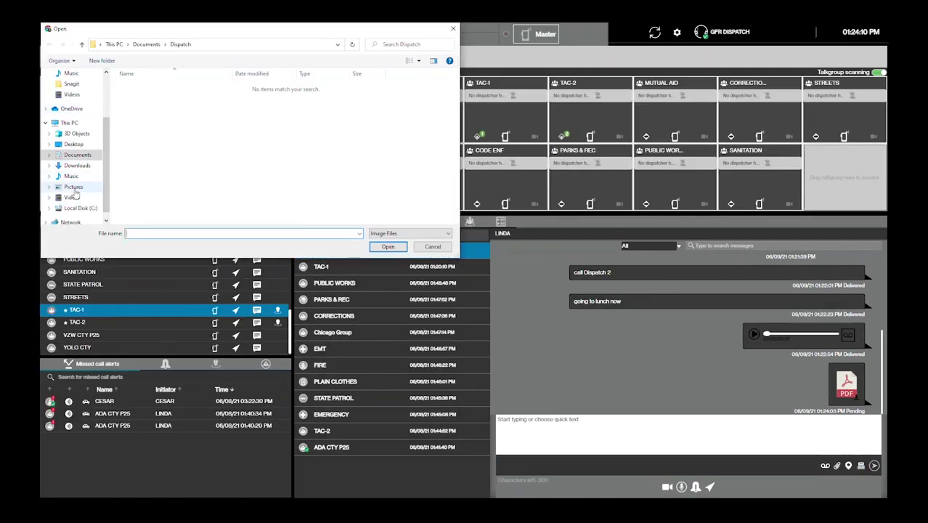
pyautogui.click(75, 186)
pyautogui.click(245, 108)
pyautogui.doubleClick(245, 107)
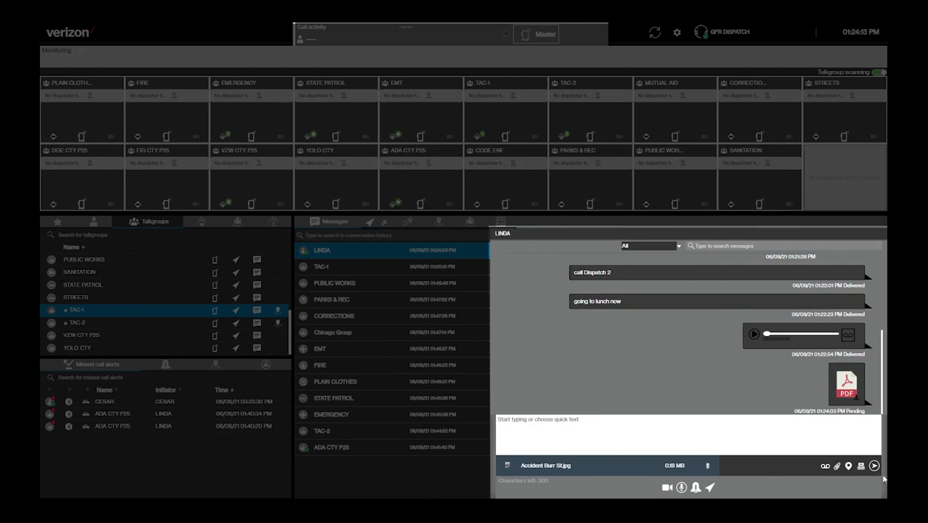
pyautogui.click(873, 465)
pyautogui.click(835, 378)
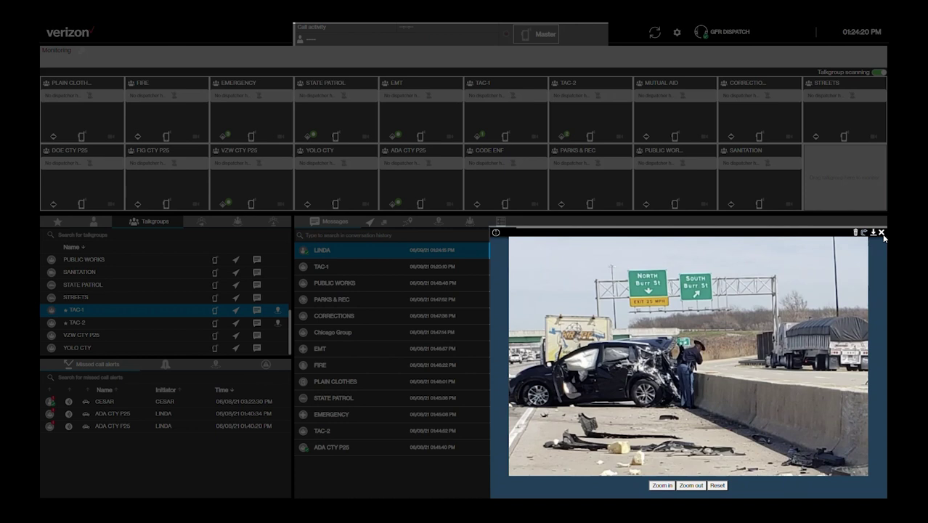
# Close the photo viewer and search the location map for 1600 Pennsylvania Ave
pyautogui.click(880, 233)
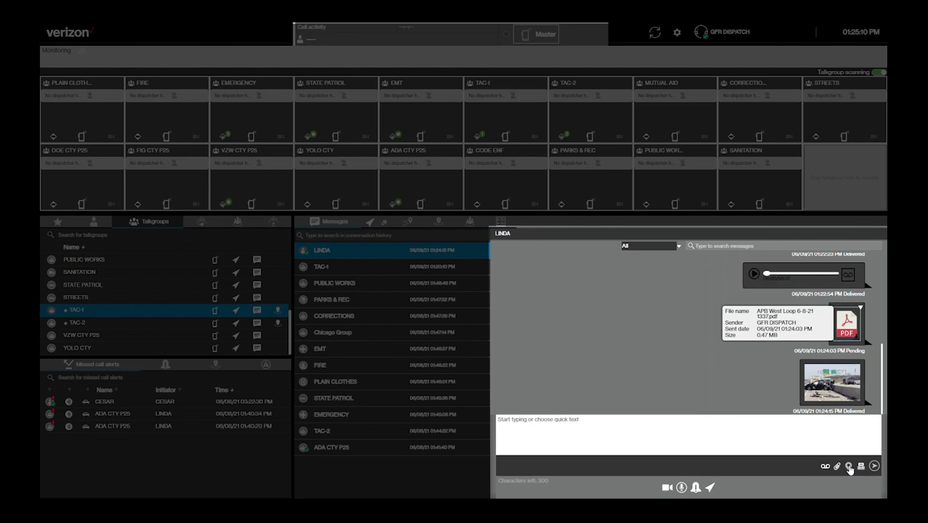
pyautogui.click(847, 465)
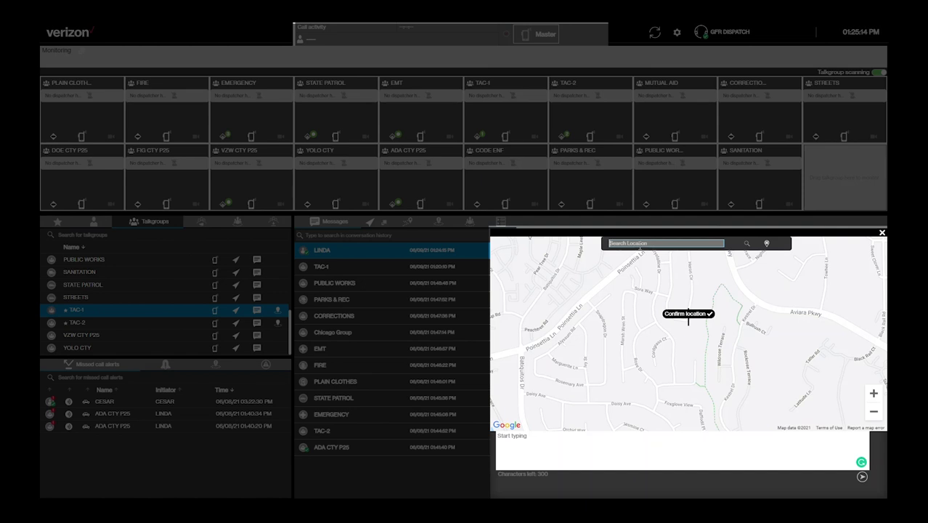
pyautogui.write('16')
pyautogui.write('nys')
pyautogui.write('ennsylvania av')
pyautogui.write('e.')
pyautogui.press('Return')
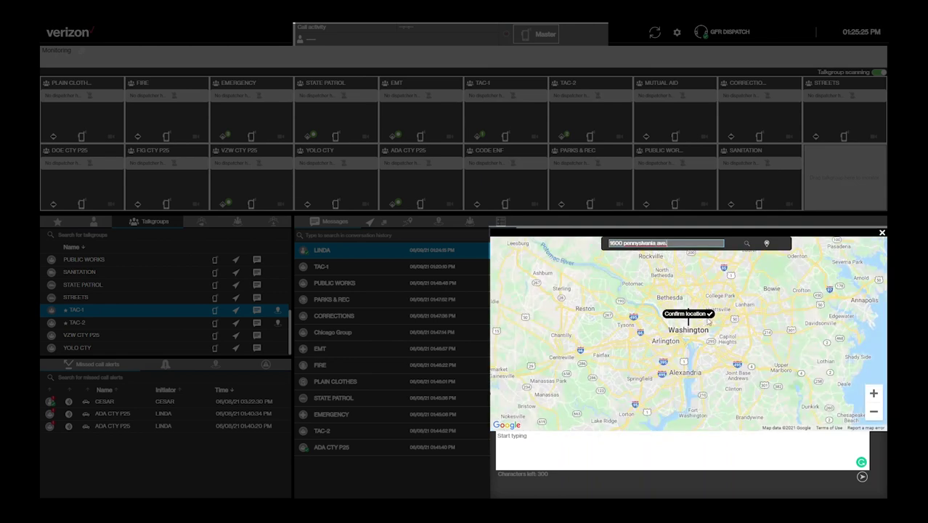
# Confirm the Washington location, send it, and open the map message enlarged
pyautogui.click(708, 313)
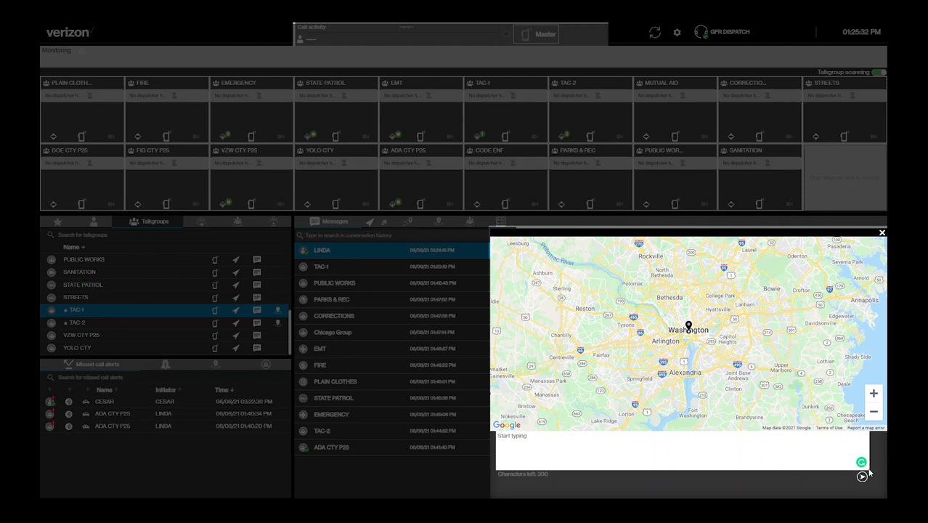
pyautogui.click(862, 479)
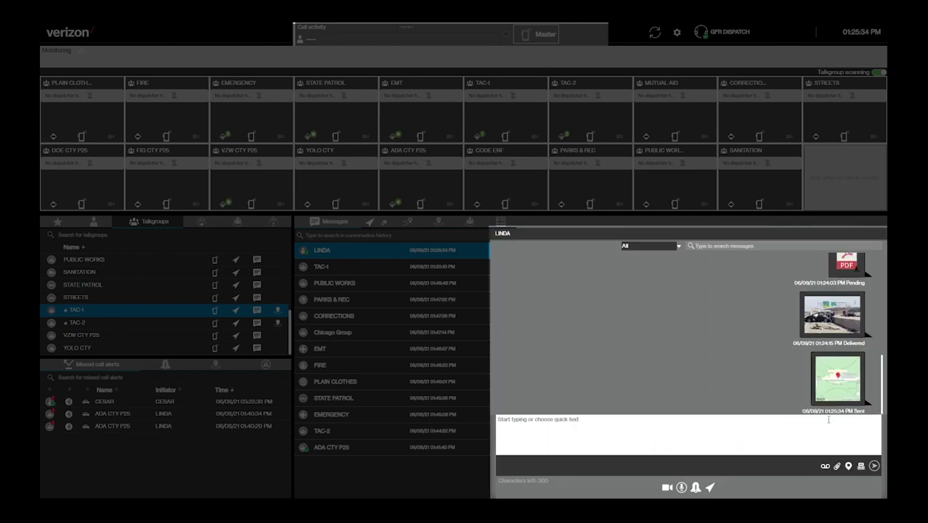
pyautogui.click(836, 383)
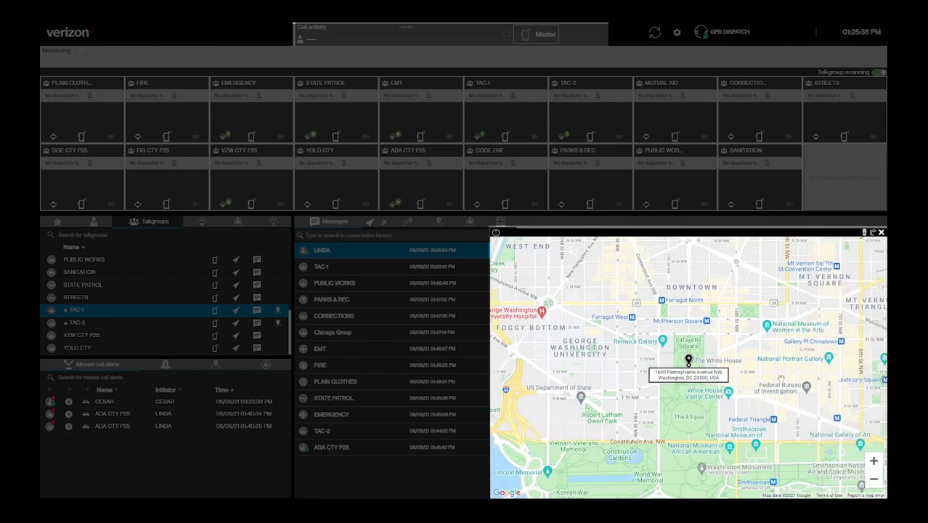
# Forward the map location message to CESAR from the Contacts list
pyautogui.click(872, 231)
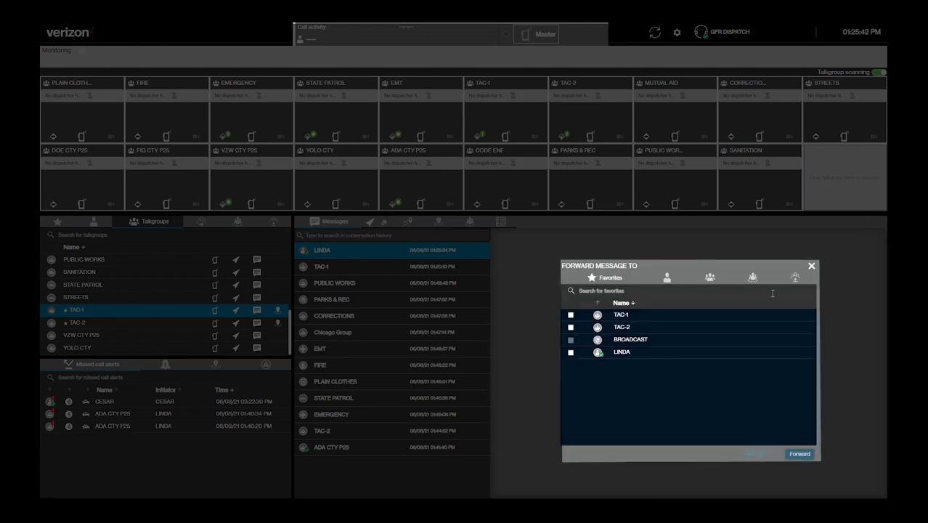
pyautogui.click(671, 280)
pyautogui.click(571, 339)
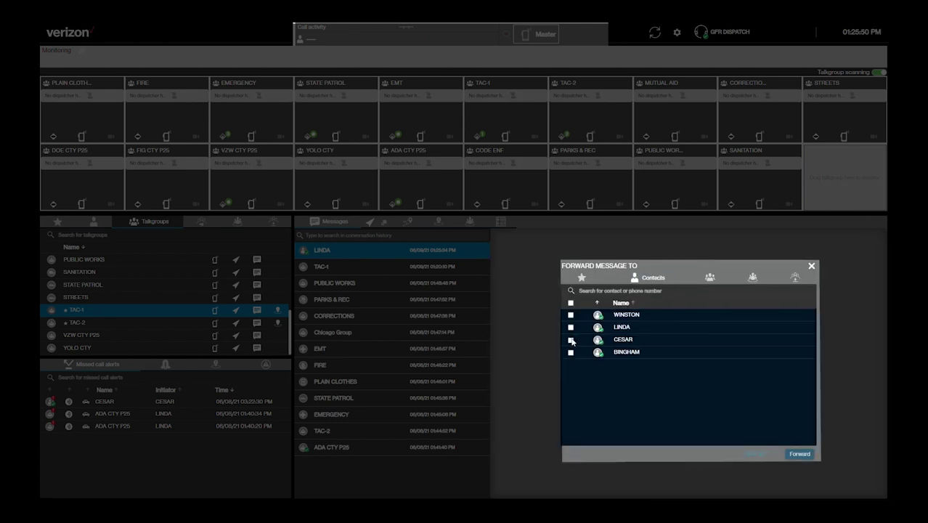
pyautogui.click(799, 454)
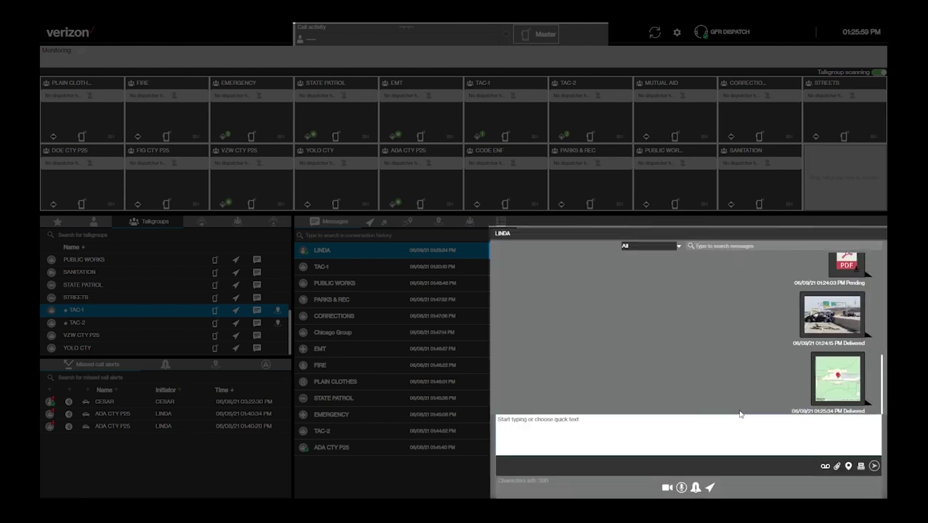
pyautogui.scroll(3, 740, 411)
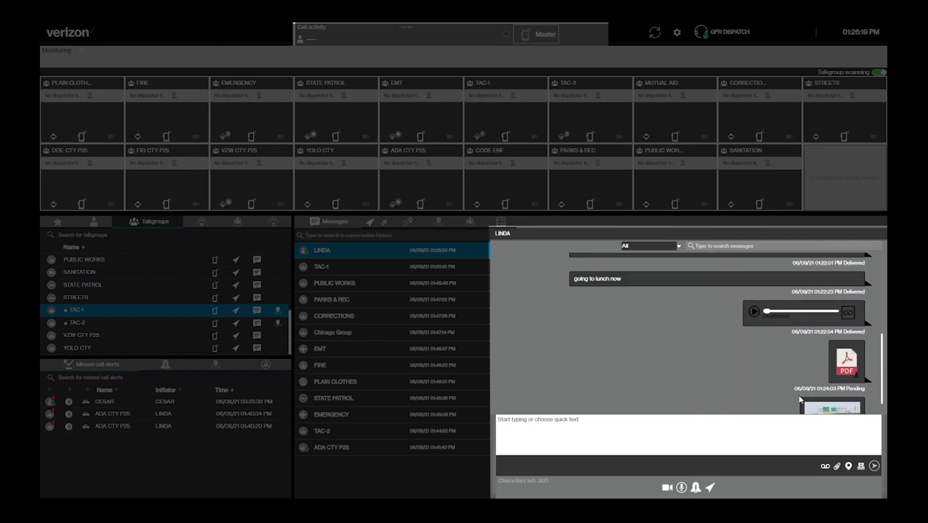
# Open the TAC-1 conversation, enlarge its active-shooter photo, then close the viewer
pyautogui.scroll(3, 787, 378)
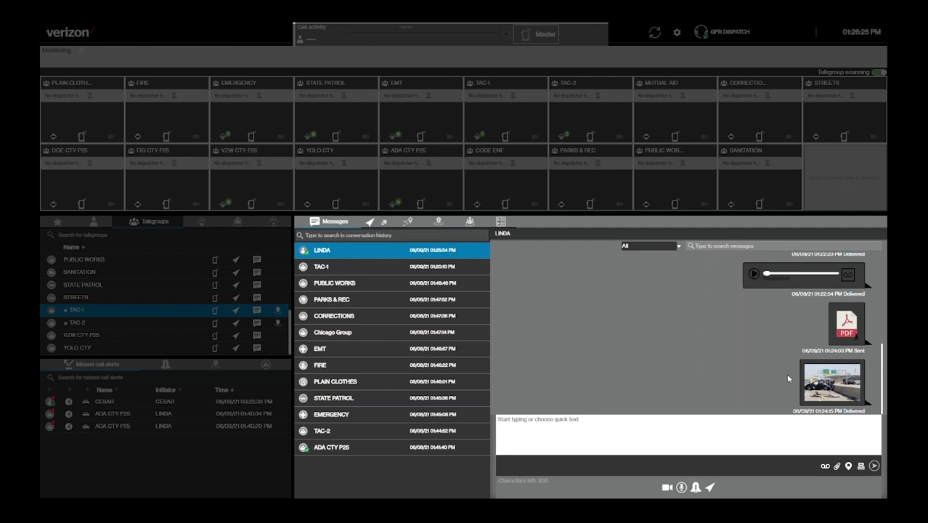
pyautogui.moveTo(844, 371)
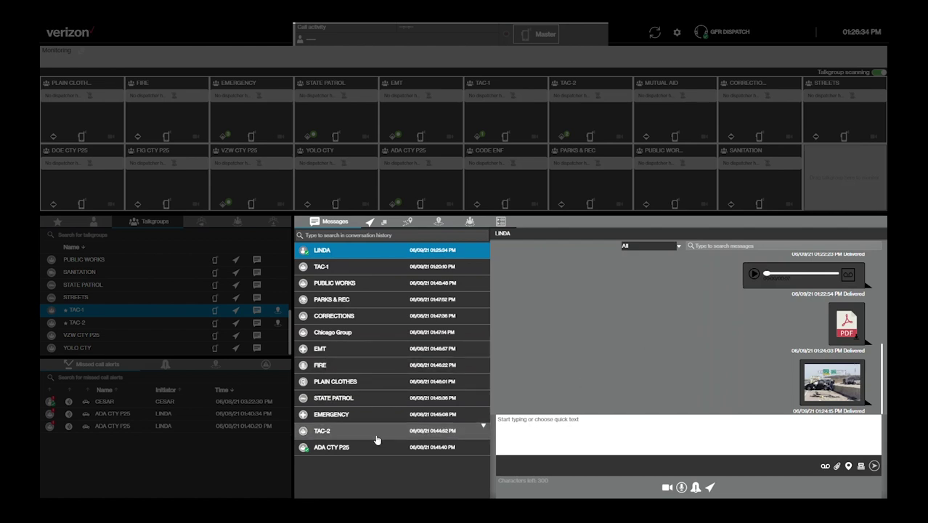
pyautogui.click(366, 265)
pyautogui.scroll(3, 630, 328)
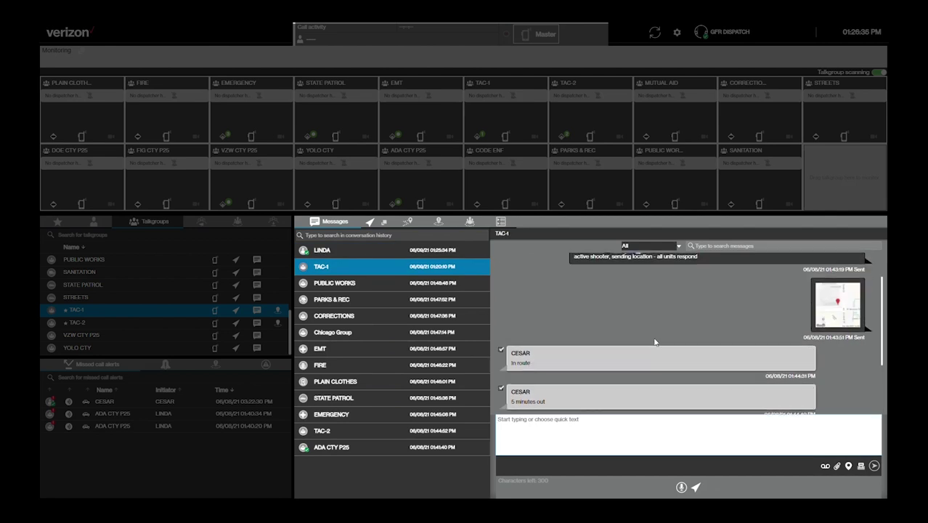
pyautogui.click(609, 276)
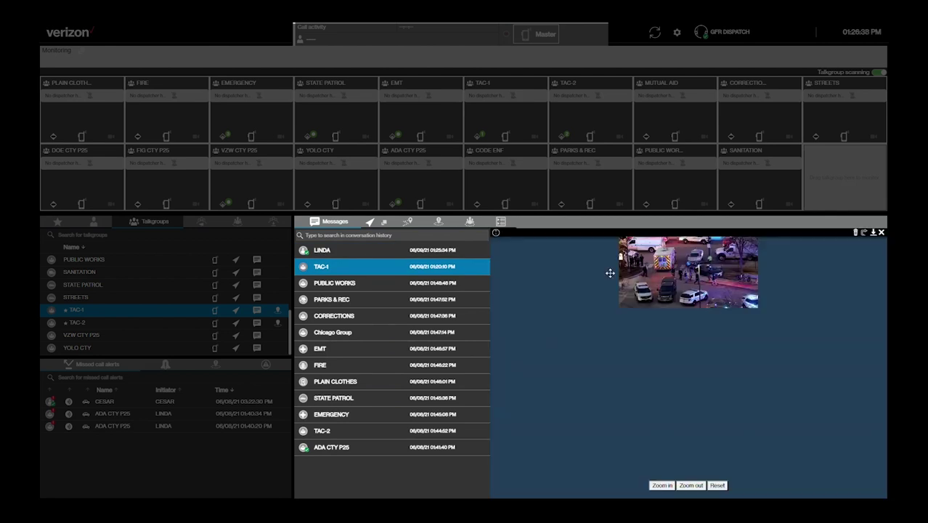
pyautogui.click(880, 233)
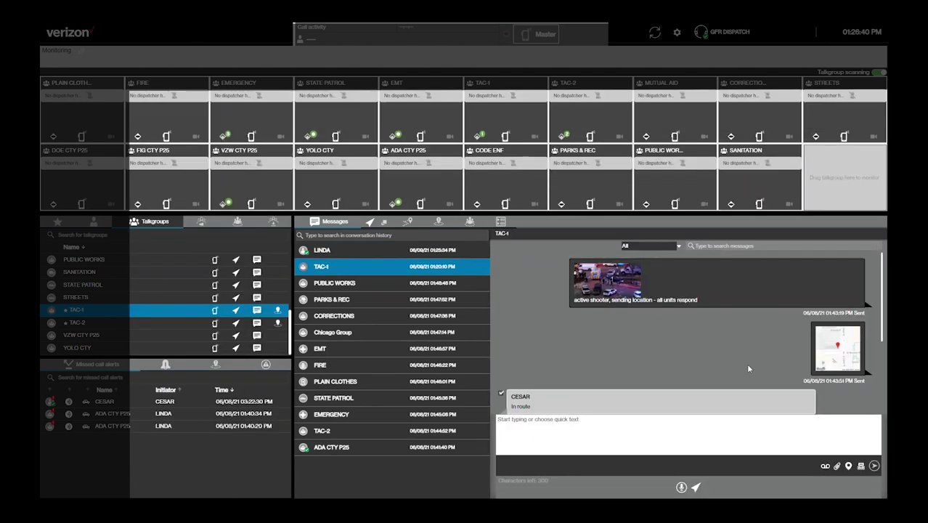